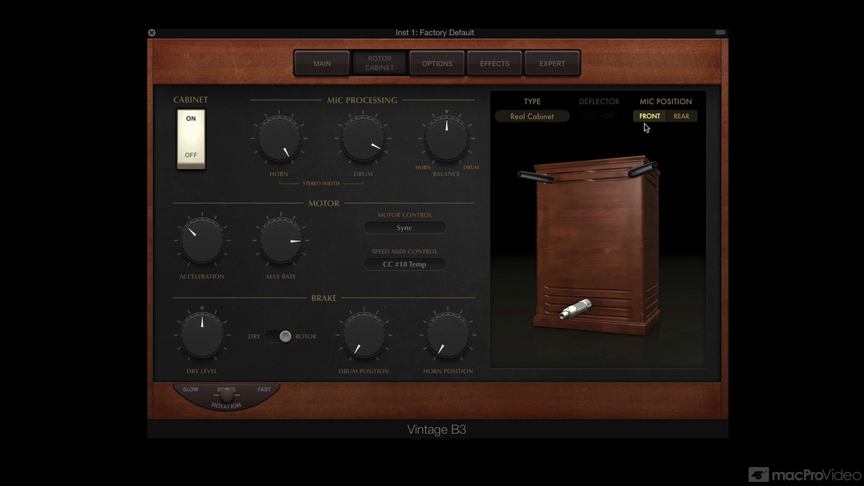
Compare the Rear and Front mic positions on the Real Cabinet, finishing on Front.
left_click(681, 116)
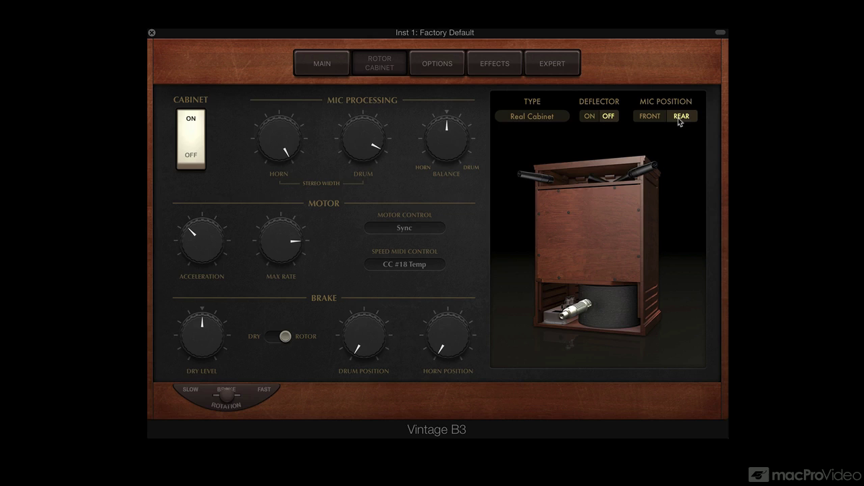
left_click(650, 116)
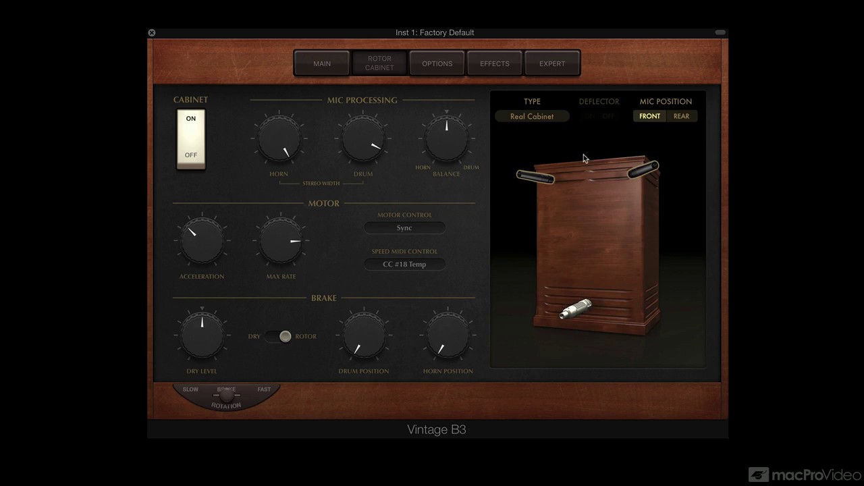
left_click(681, 116)
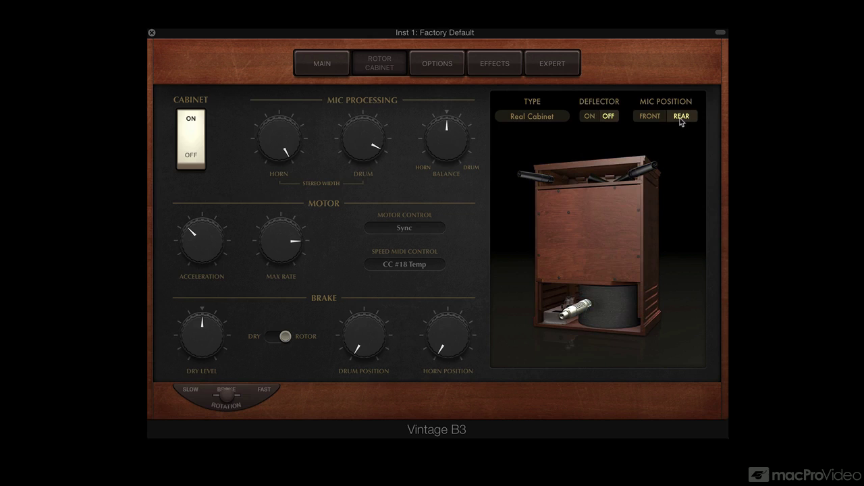
left_click(658, 120)
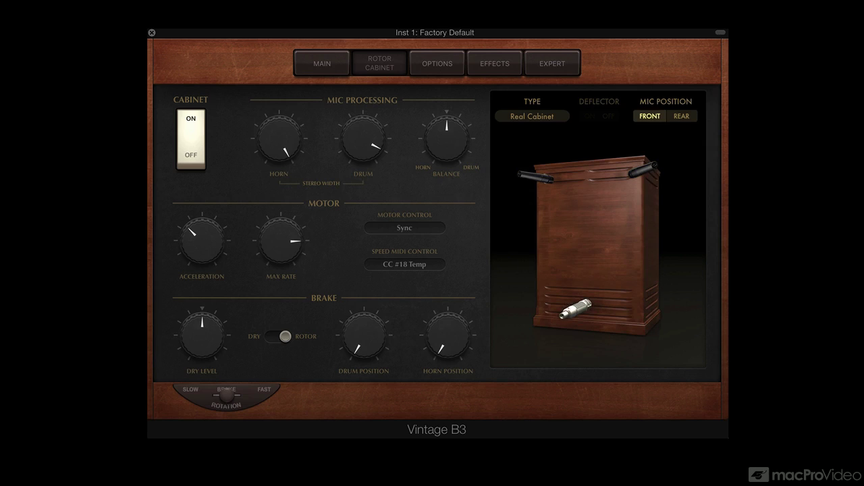
Change the upper horn microphones to Condenser and then to Stereo.
left_click(651, 170)
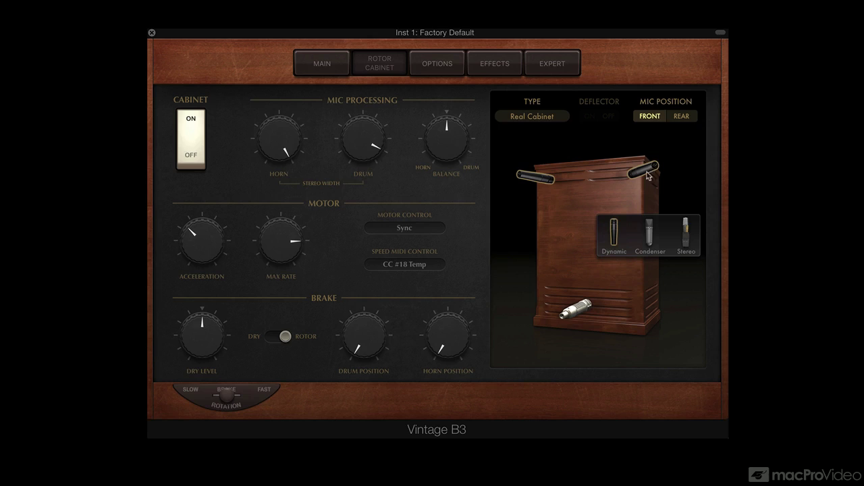
left_click(650, 229)
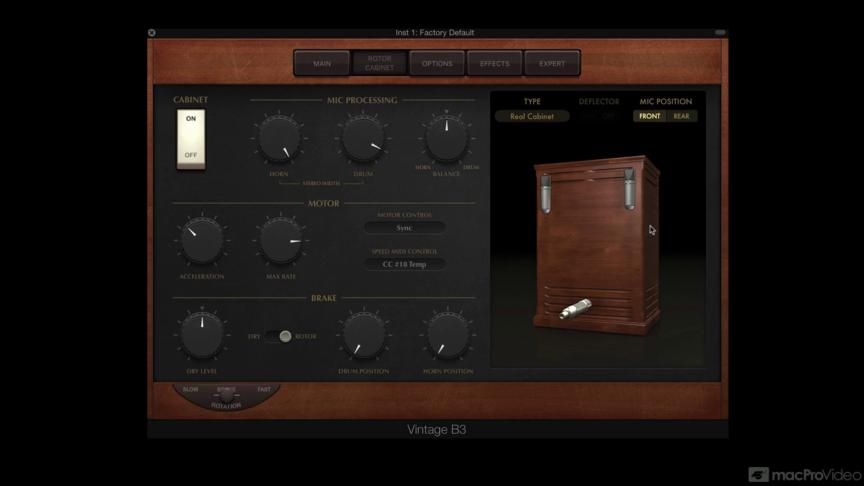
left_click(629, 190)
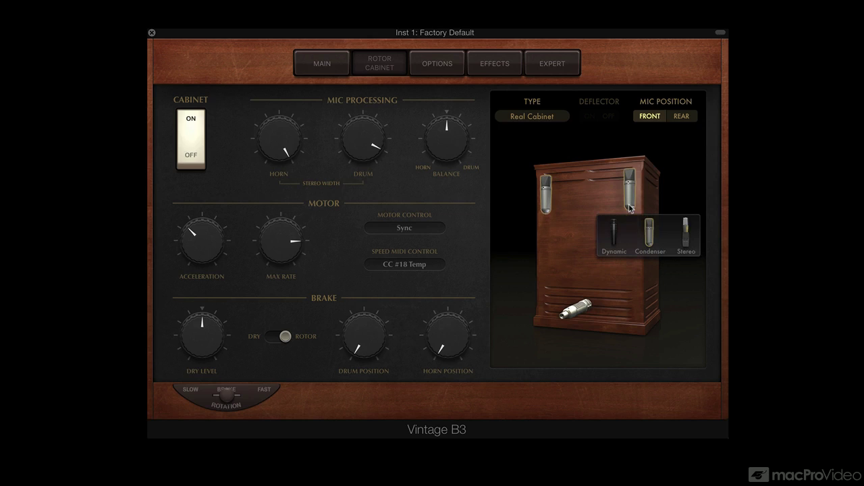
left_click(685, 244)
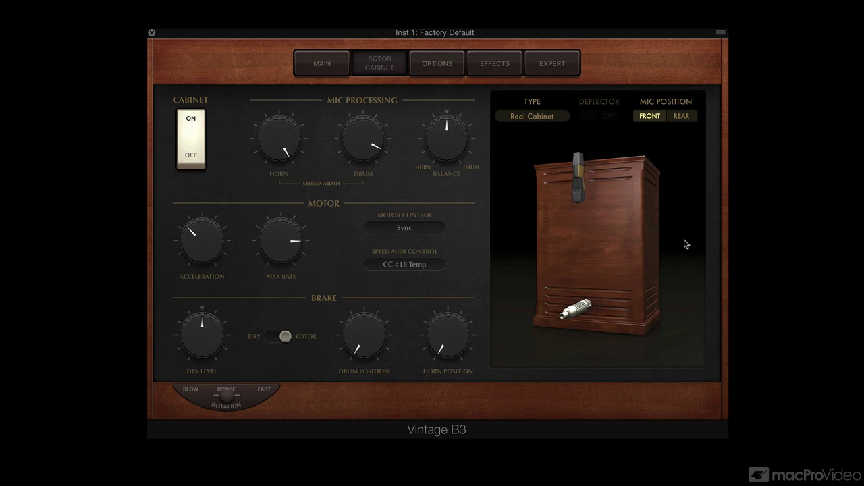
left_click(578, 177)
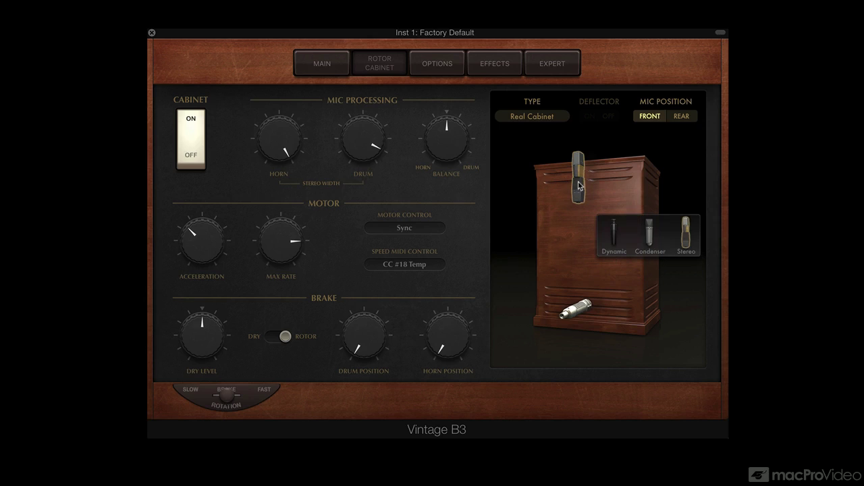
left_click(571, 228)
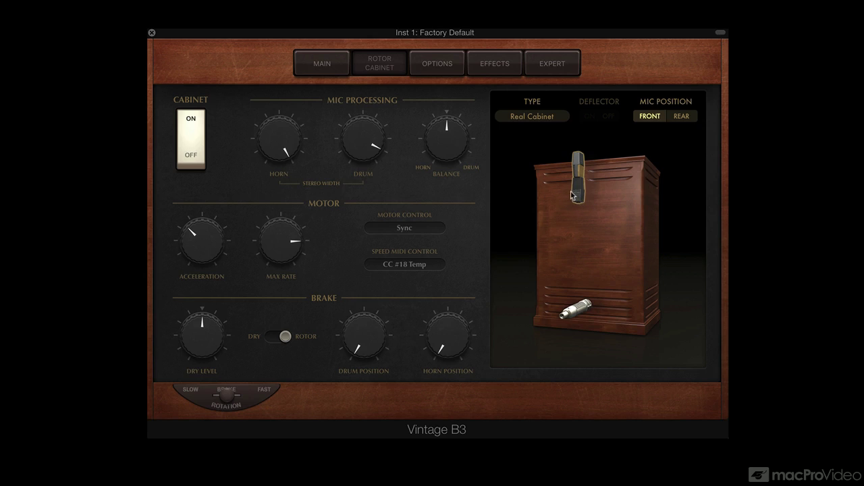
Turn the mic balance fully to the horn (100 %) and switch the horn microphones to Condenser.
left_click_drag(448, 143, 469, 238)
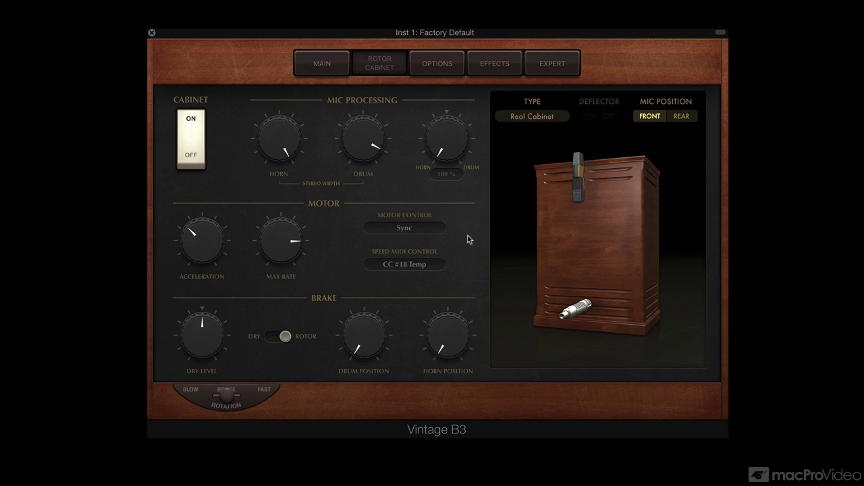
left_click(582, 193)
left_click(649, 238)
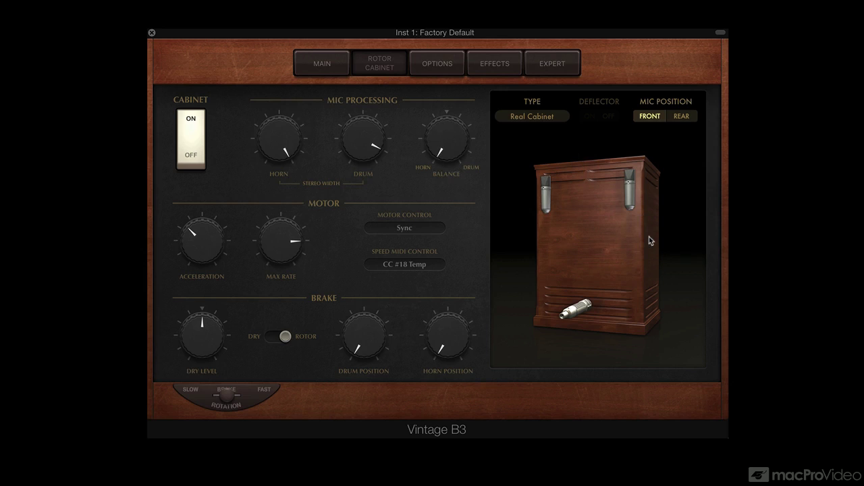
Alternate the horn microphones between Dynamic and Condenser to compare them, finishing on Condenser.
left_click(633, 206)
left_click(614, 238)
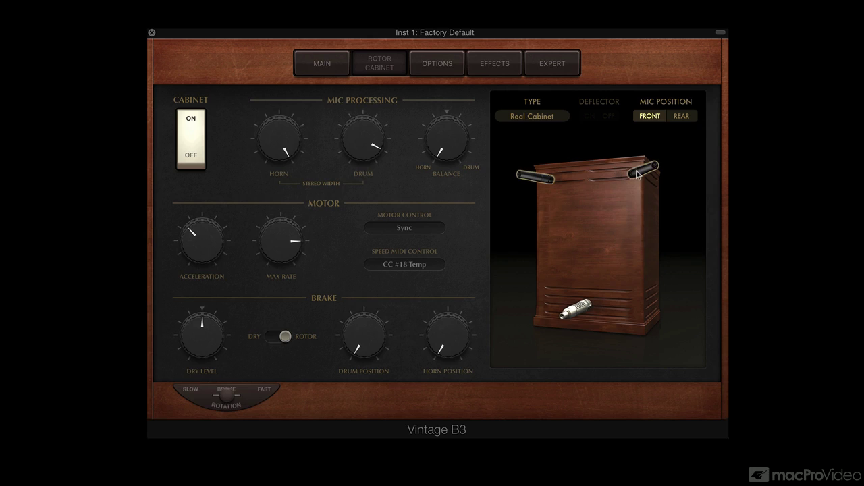
left_click(635, 171)
left_click(647, 234)
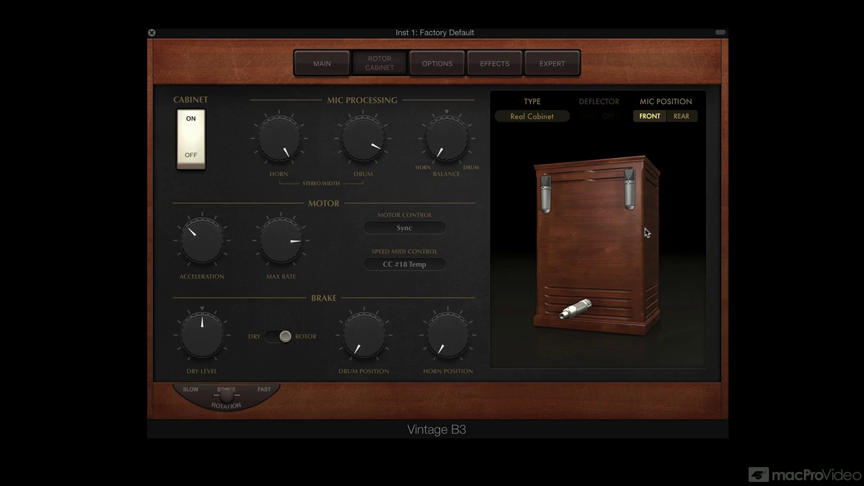
left_click(631, 197)
left_click(614, 235)
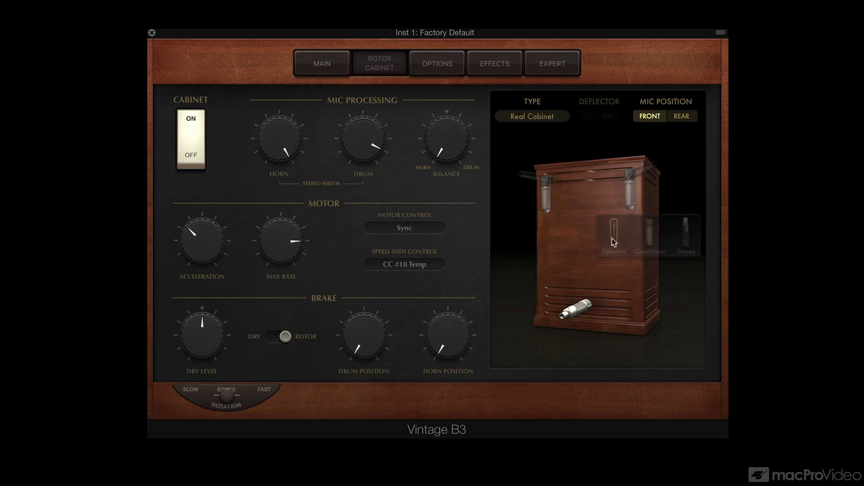
left_click(636, 173)
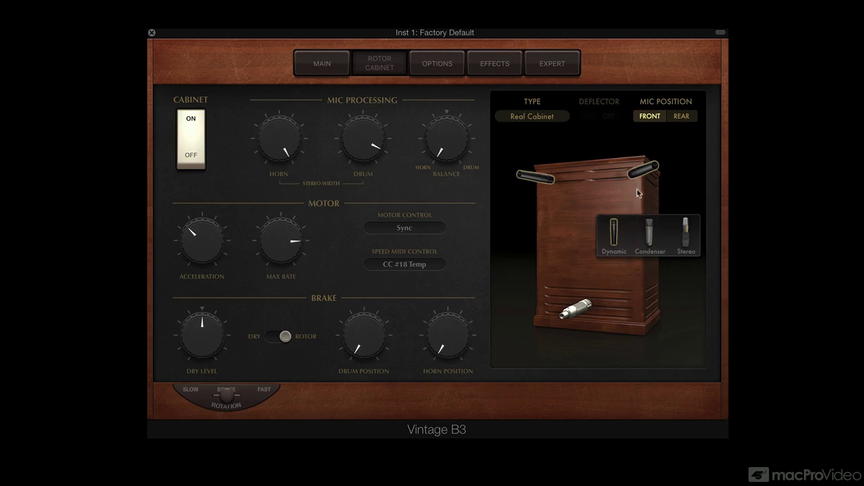
left_click(647, 234)
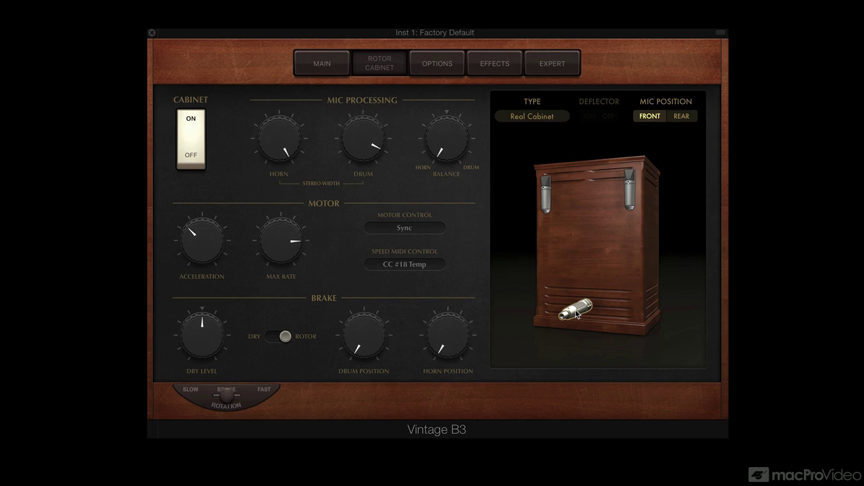
View the drum microphone choices without changing them, and turn the mic balance fully to the drum.
left_click(577, 314)
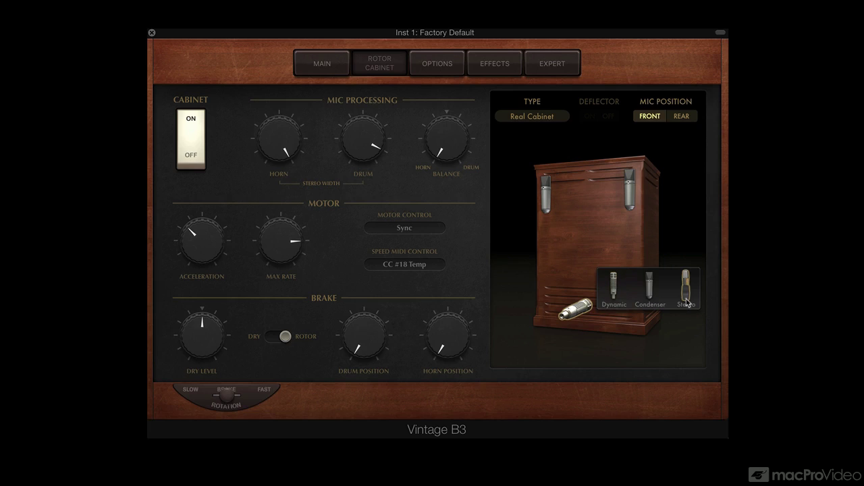
left_click(565, 266)
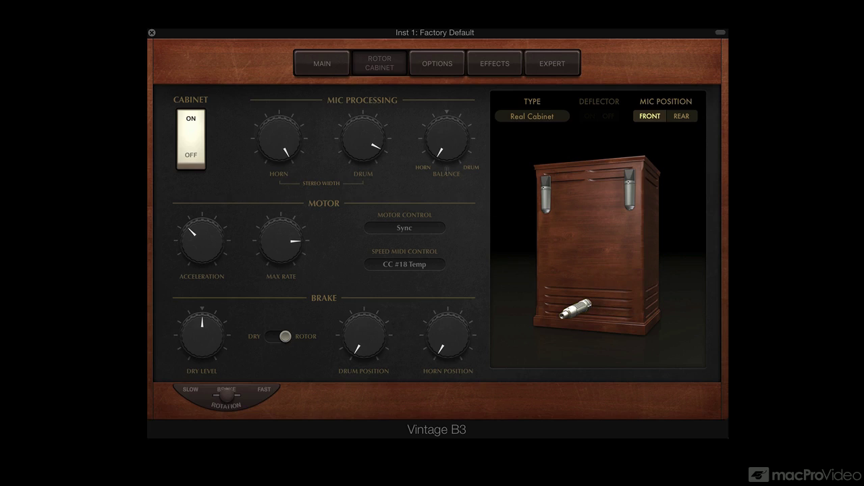
left_click_drag(447, 172, 449, 129)
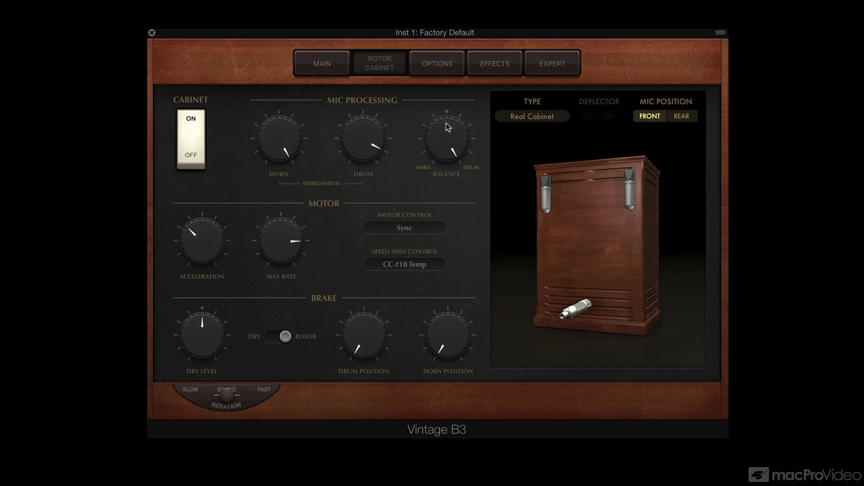
Try Condenser for the lower drum microphone, settle on Stereo, and return the mic balance to near centre.
left_click(575, 309)
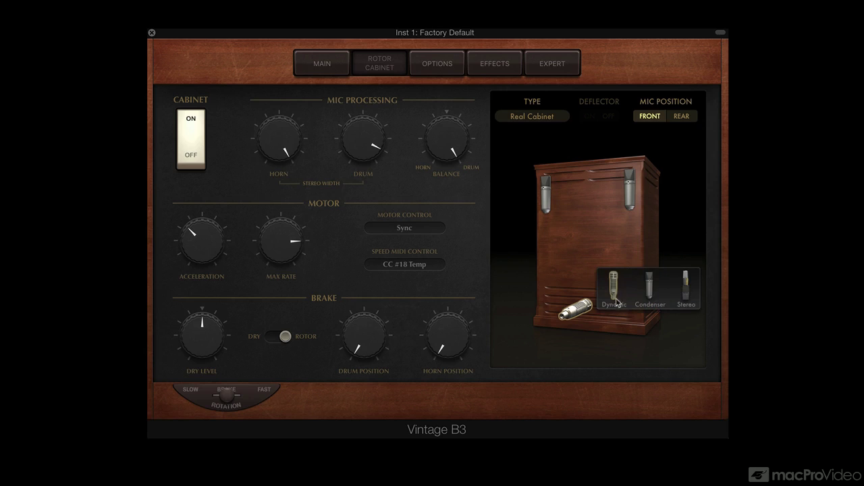
left_click(646, 293)
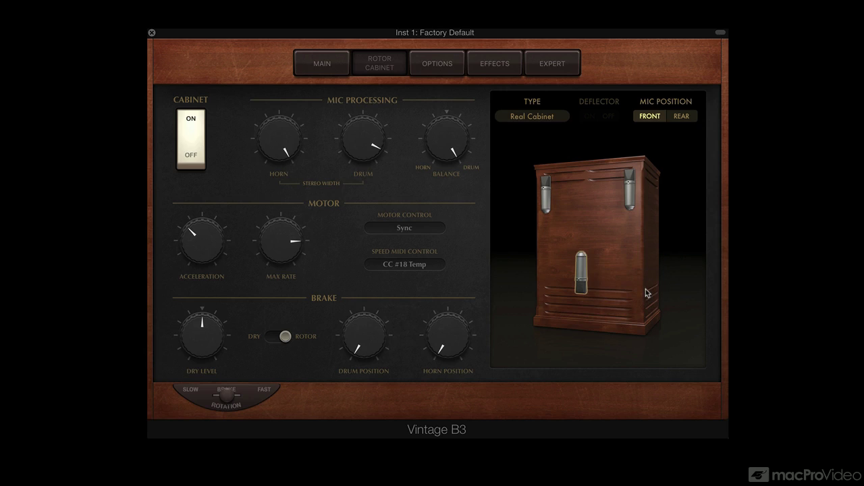
left_click(582, 288)
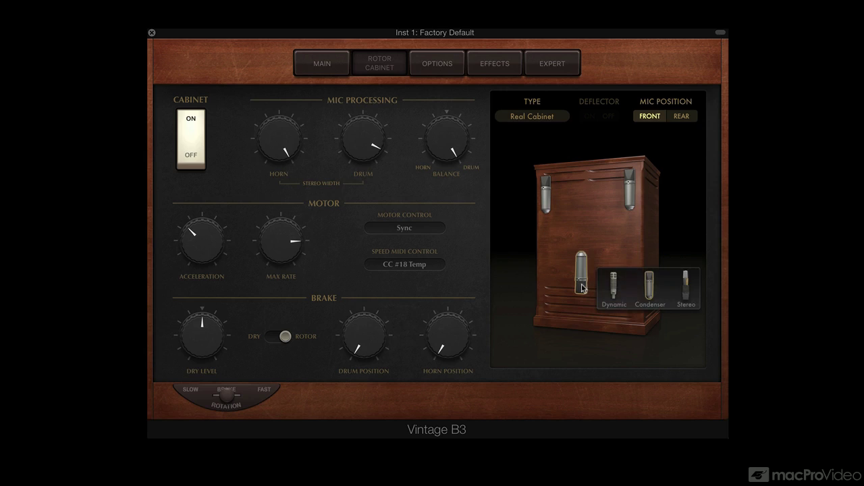
left_click(682, 290)
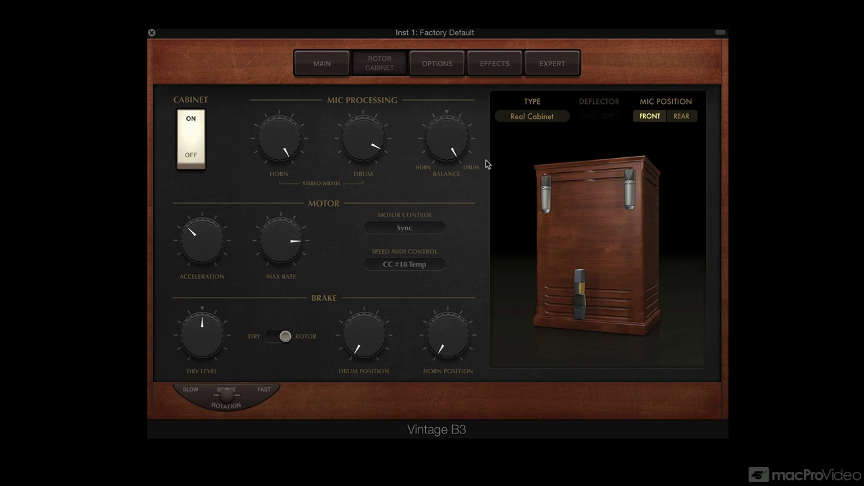
left_click_drag(446, 145, 452, 224)
Switch the cabinet type to Wood and back to Real Cabinet, and toggle the mic position to Rear and back to Front.
left_click(557, 116)
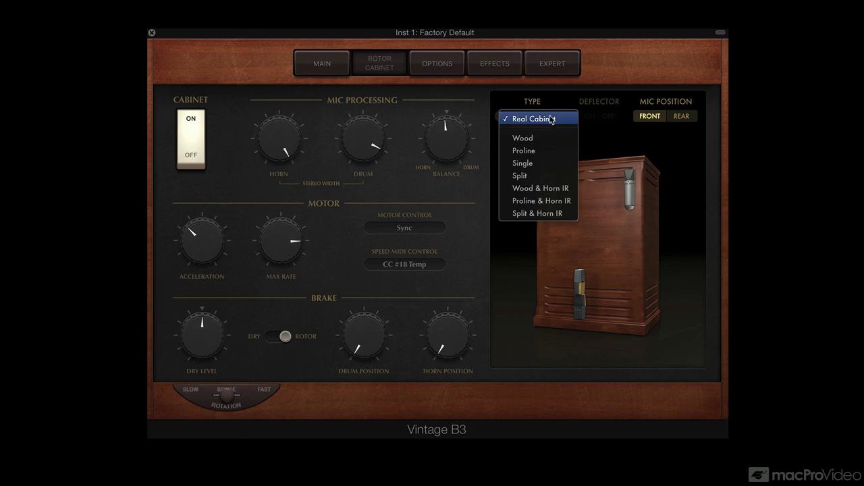
left_click(542, 138)
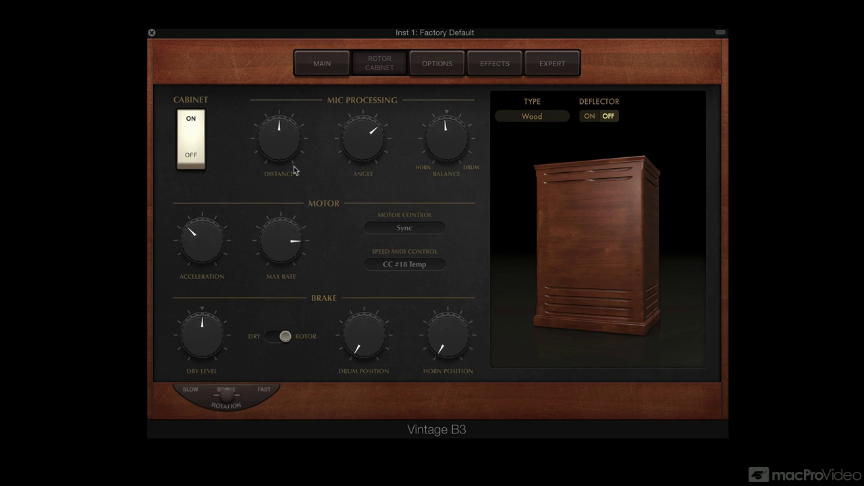
mouse_move(307, 159)
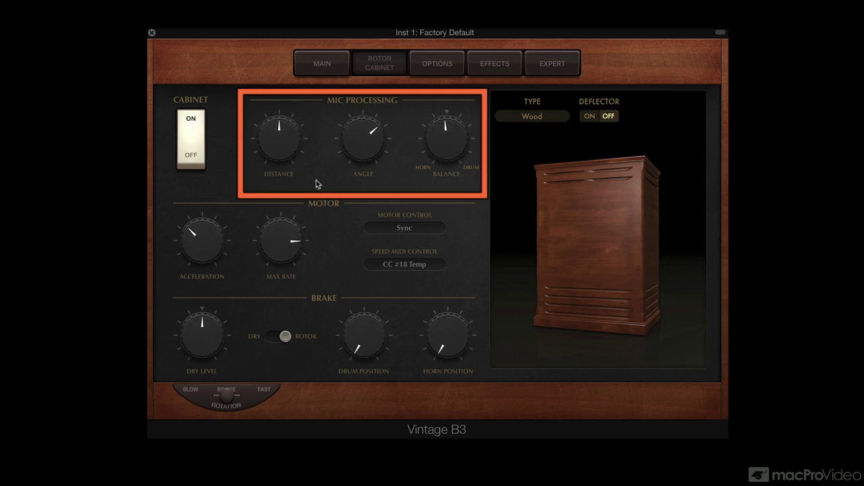
left_click(552, 116)
left_click(552, 105)
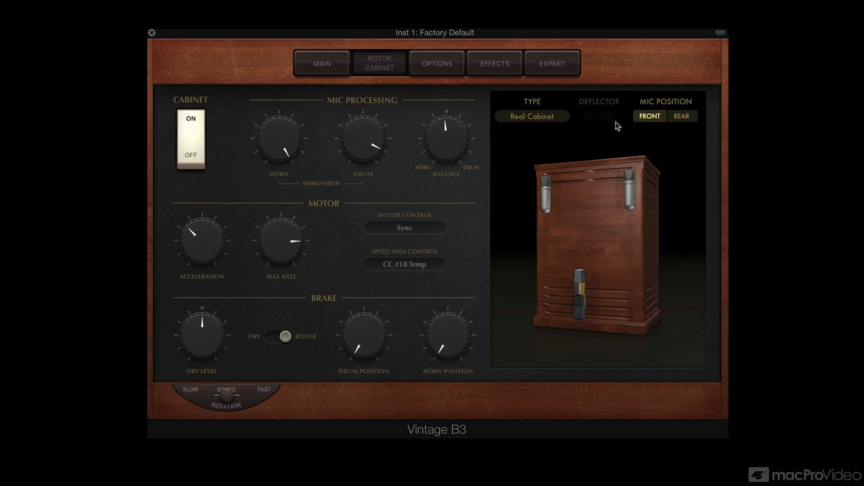
left_click(680, 118)
left_click(652, 116)
Turn the mic balance fully to the horn and vary the horn's stereo width, finishing at maximum.
mouse_move(281, 150)
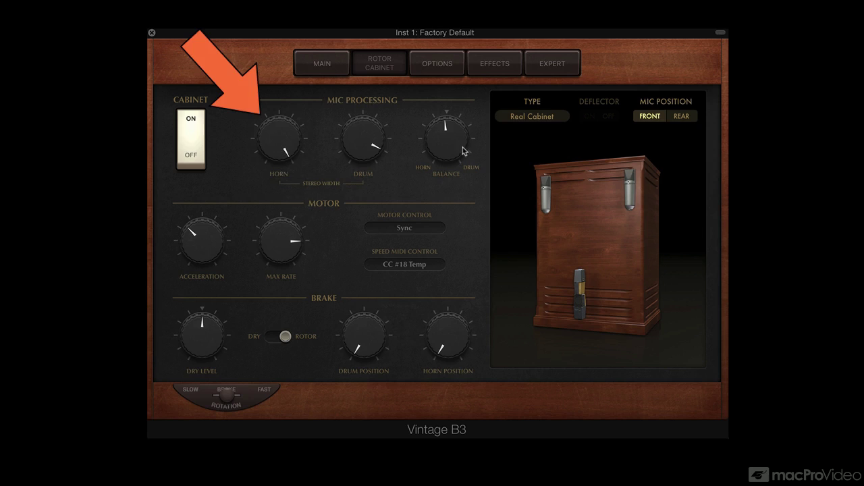
mouse_move(439, 142)
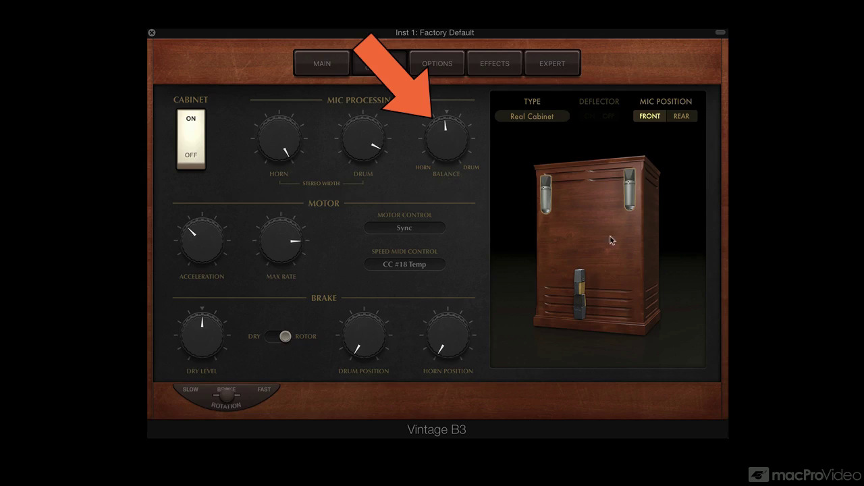
left_click_drag(443, 130, 457, 257)
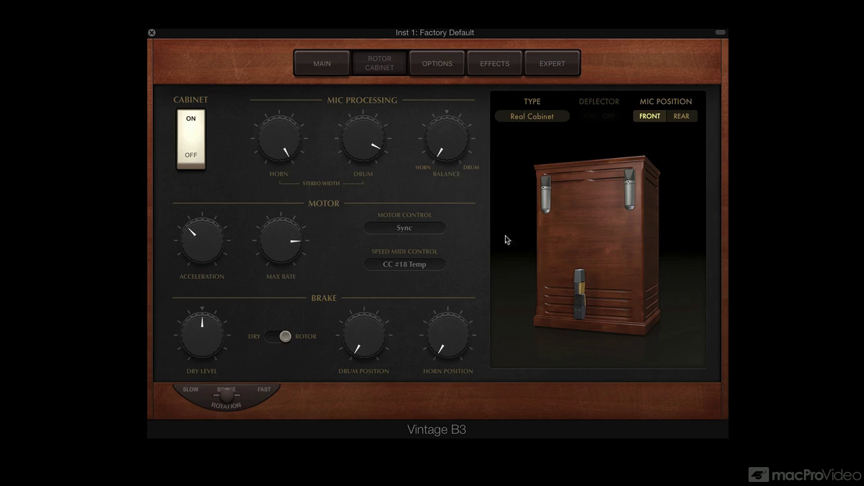
left_click(303, 180)
left_click_drag(278, 156, 299, 164)
mouse_move(281, 137)
left_click_drag(281, 138, 262, 125)
Vary the drum's stereo width with the balance fully on the drum, finish at maximum width, and reset the balance to centre.
left_click_drag(462, 154, 410, 13)
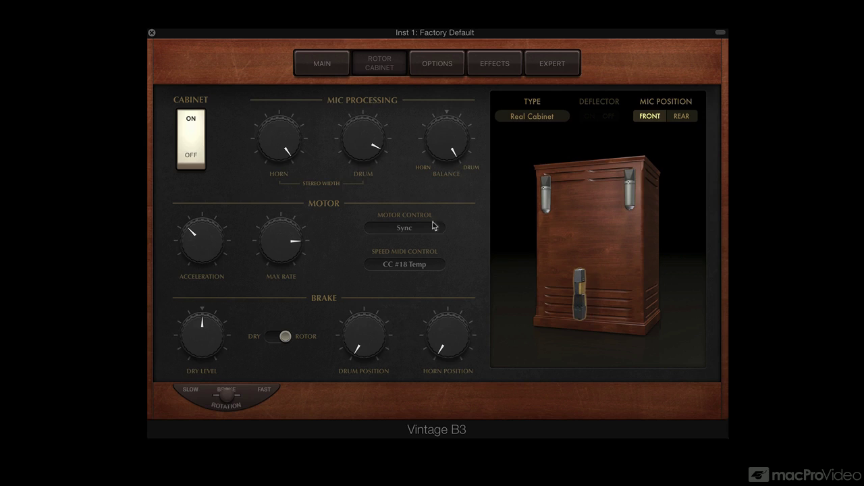
left_click_drag(368, 154, 355, 97)
mouse_move(363, 135)
left_click_drag(363, 136, 366, 228)
left_click_drag(358, 152, 347, 54)
left_click(478, 169, "alt")
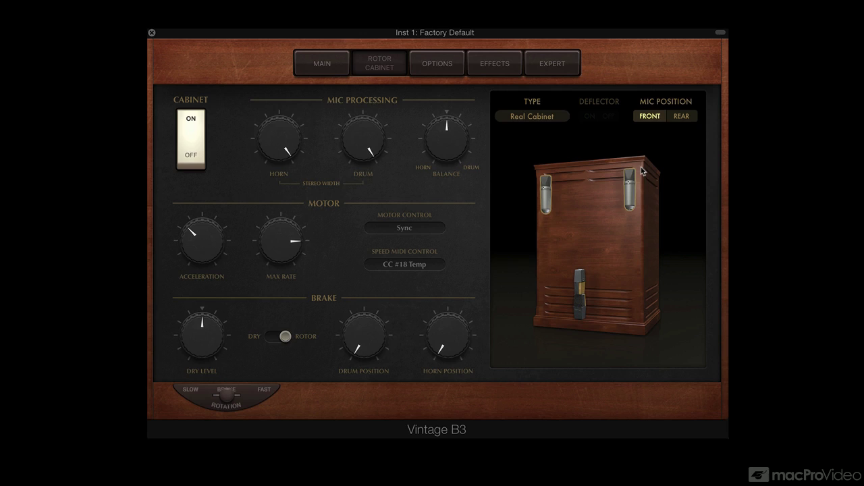
Switch the cabinet type to Proline and back to Real Cabinet to compare their mic processing controls.
left_click(548, 117)
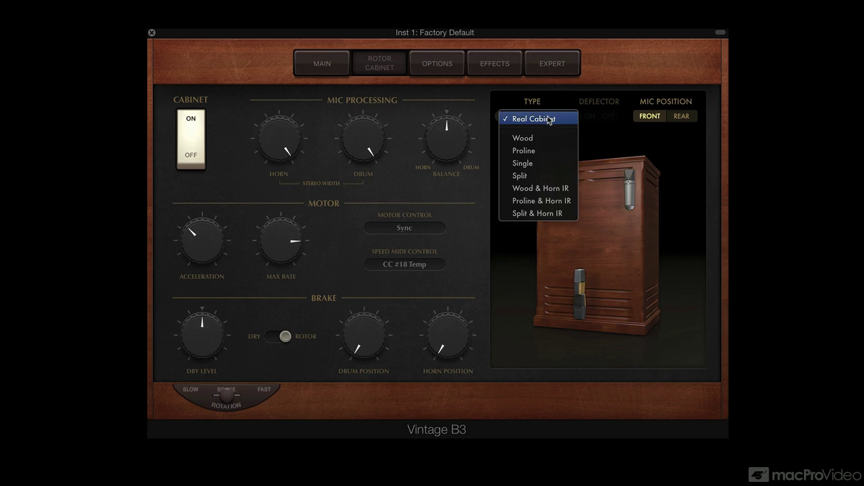
left_click(541, 152)
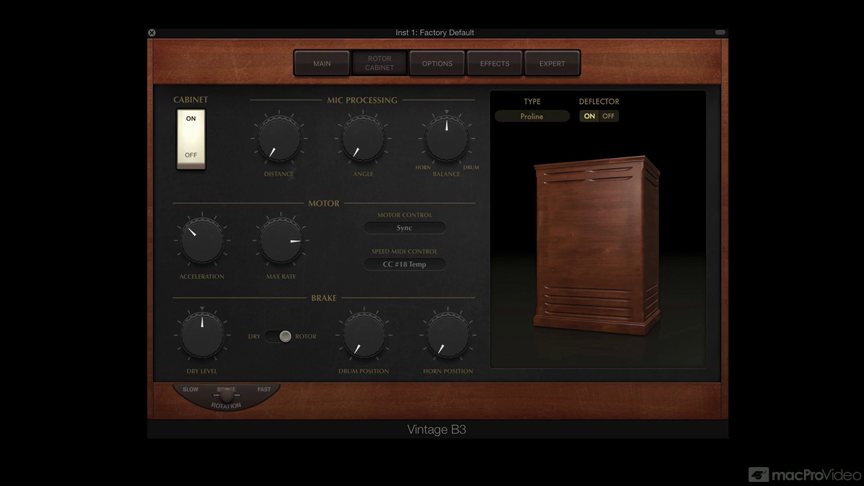
left_click(563, 117)
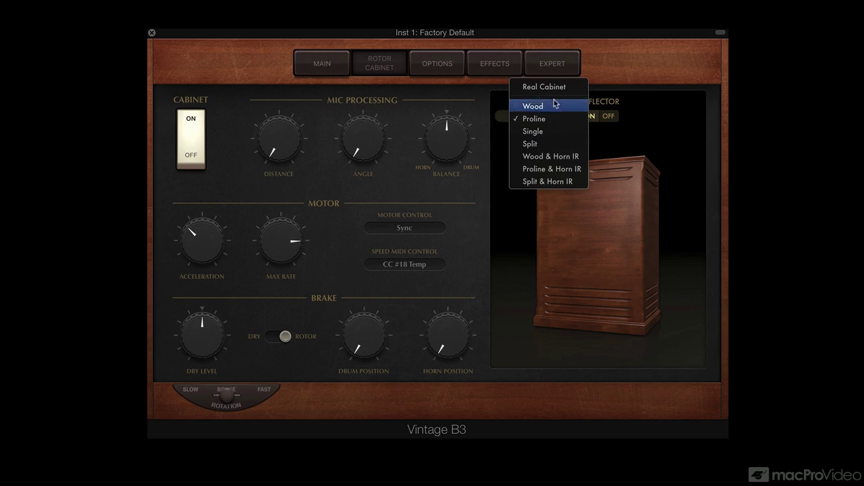
left_click(552, 91)
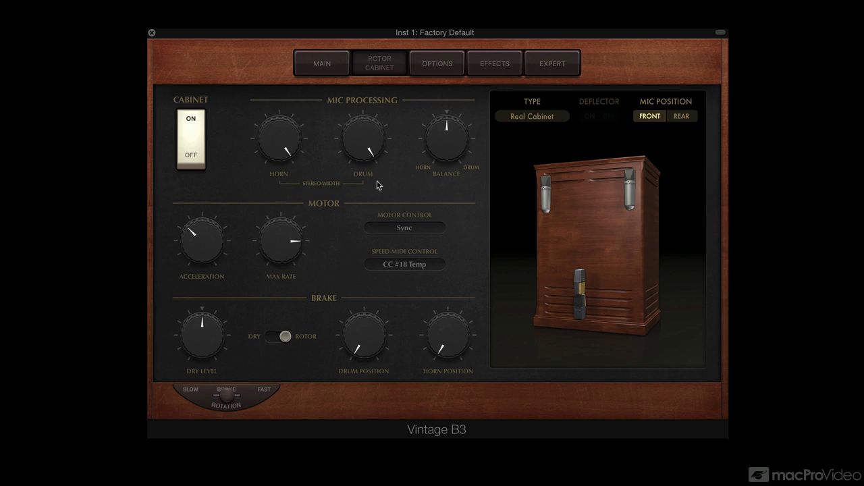
Set the cabinet type to Proline and raise the mic distance to 0.24.
left_click(532, 116)
left_click(532, 154)
mouse_move(288, 174)
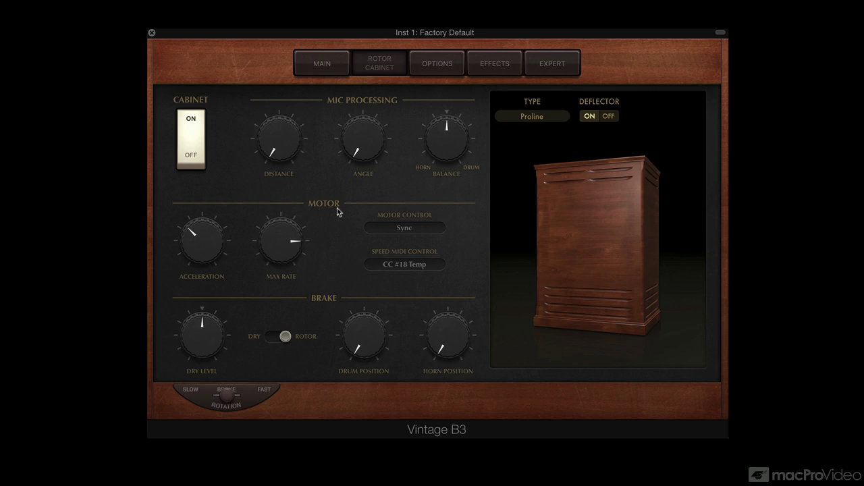
mouse_move(355, 175)
mouse_move(281, 159)
left_click_drag(279, 155, 290, 38)
Raise the mic angle and try settings around 120, finishing slightly above that value.
mouse_move(353, 135)
left_click_drag(356, 154, 348, 51)
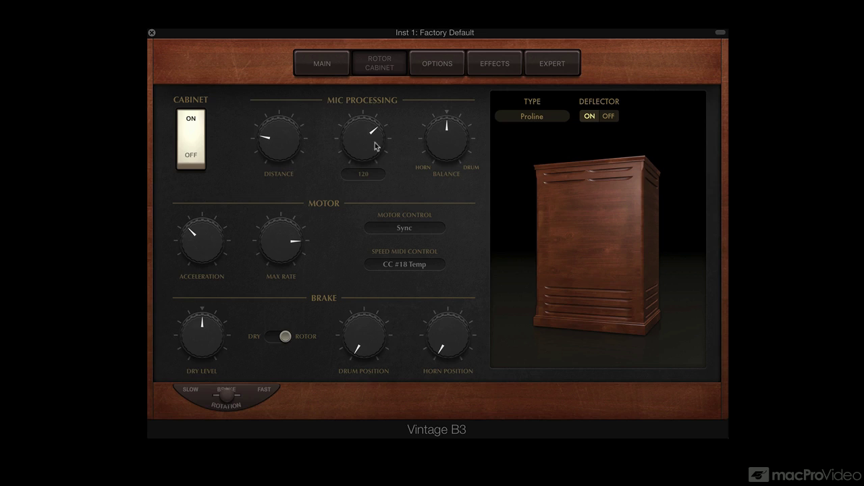
left_click_drag(371, 161, 366, 120)
left_click(357, 143, "alt")
left_click_drag(360, 138, 353, 119)
left_click_drag(364, 143, 368, 175)
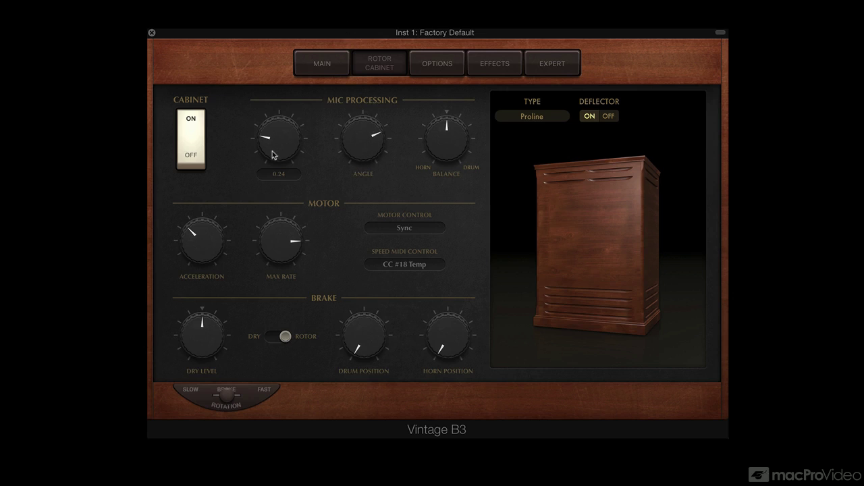